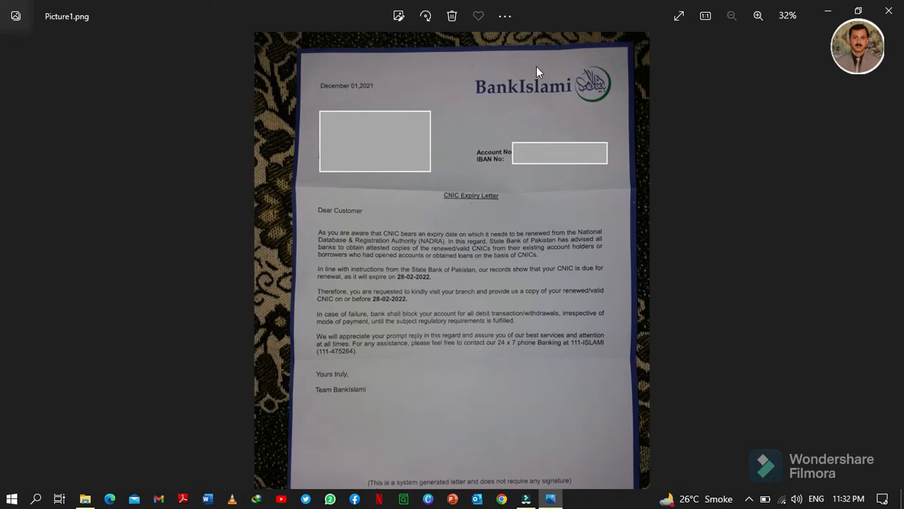
# Close the letter photo and copy the Picture1 image file from the desktop.
pyautogui.click(890, 9)
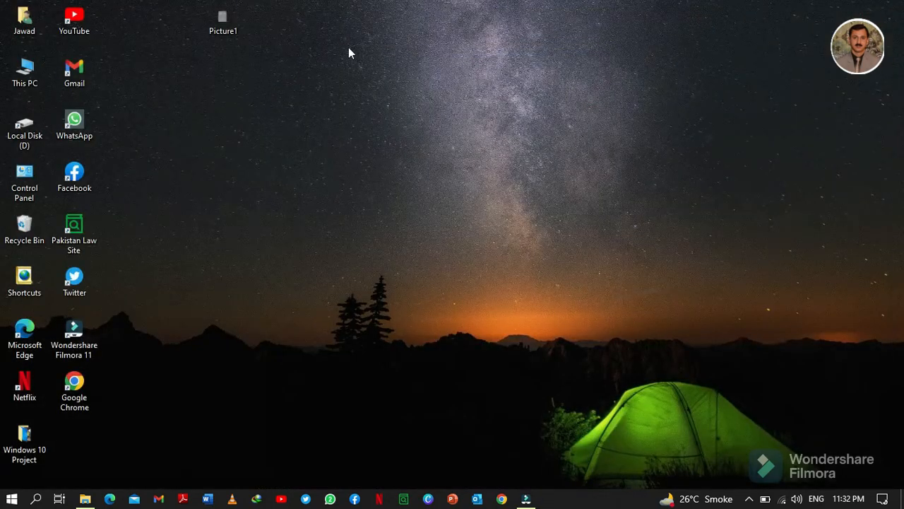
pyautogui.rightClick(228, 26)
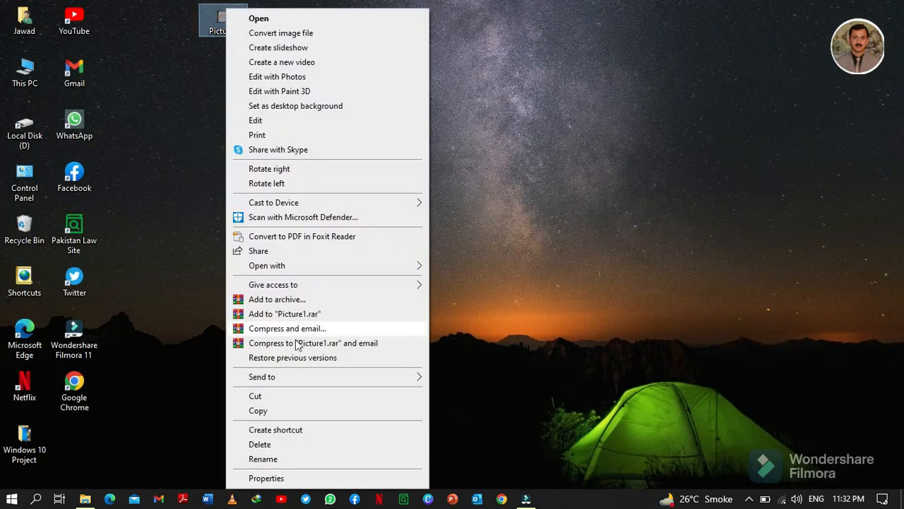
pyautogui.click(266, 412)
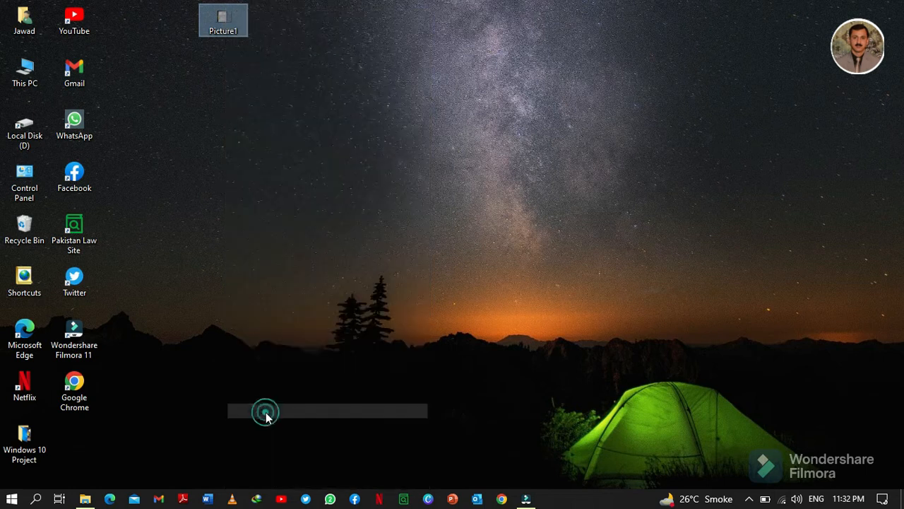
# Switch to Word, create a blank document and paste the copied letter picture into it.
pyautogui.click(208, 499)
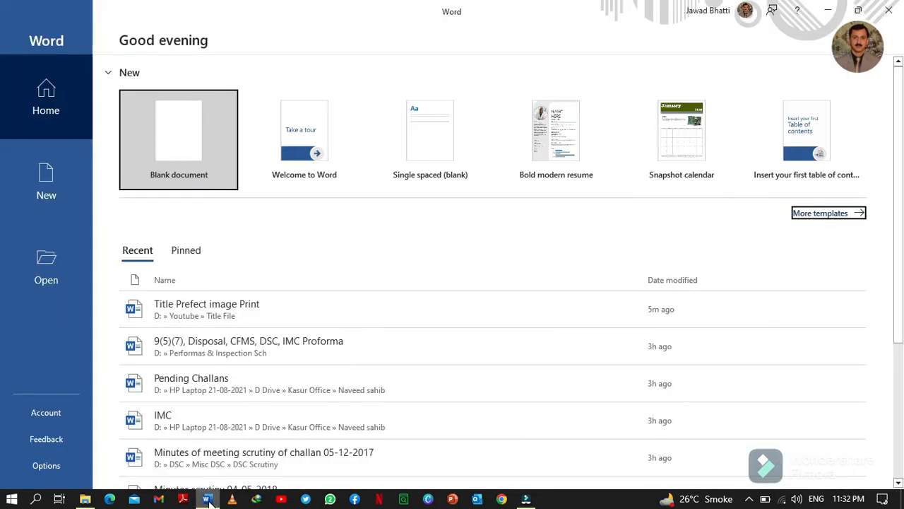
pyautogui.click(181, 140)
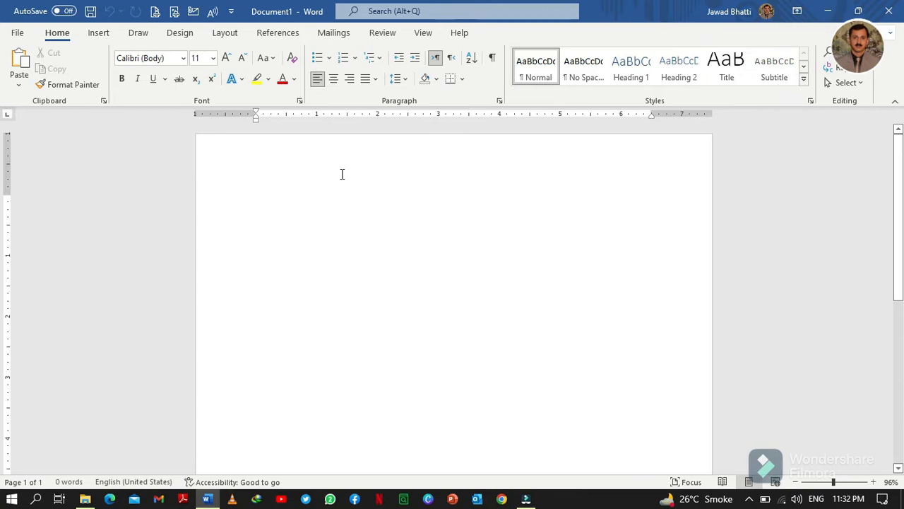
pyautogui.hotkey('ctrl', 'v')
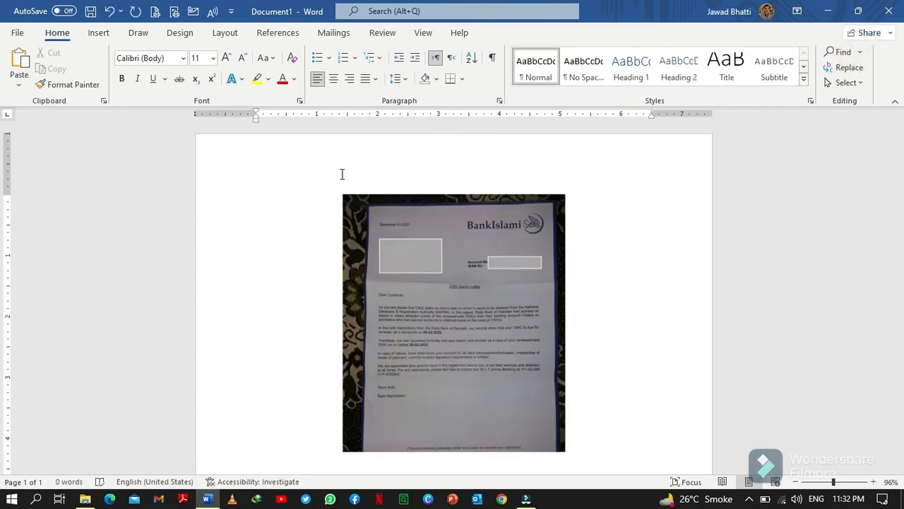
# Crop the right, top and left edges of the picture to the letter sheet, leaving about 3.99" high by 2.99" wide.
pyautogui.click(444, 293)
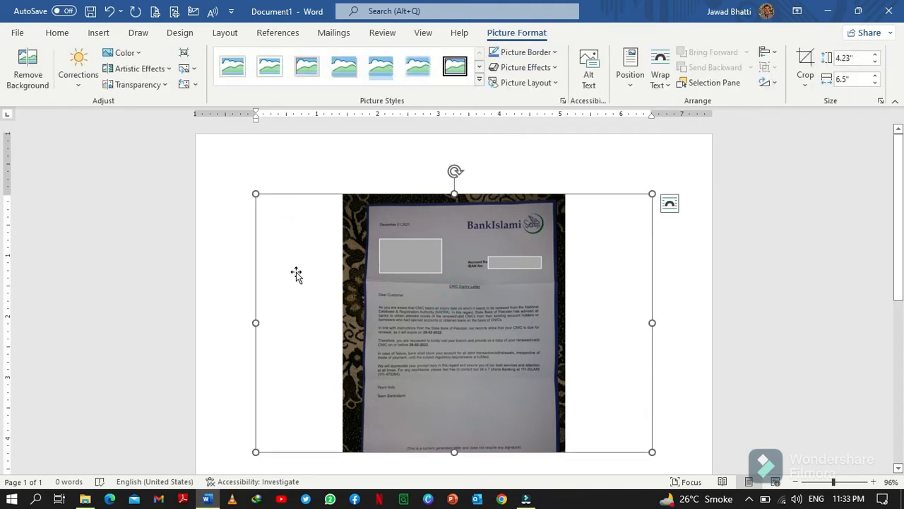
pyautogui.click(806, 61)
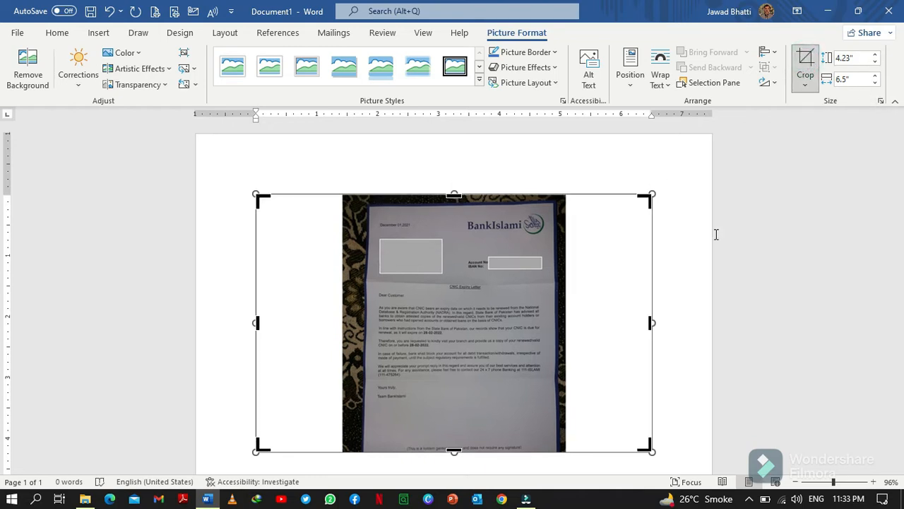
pyautogui.moveTo(650, 322); pyautogui.dragTo(551, 324)
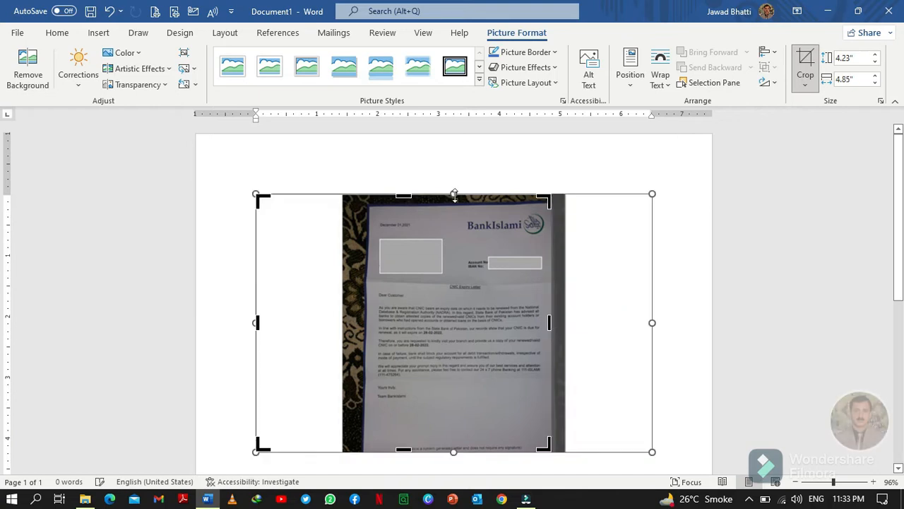
pyautogui.moveTo(404, 194); pyautogui.dragTo(408, 208)
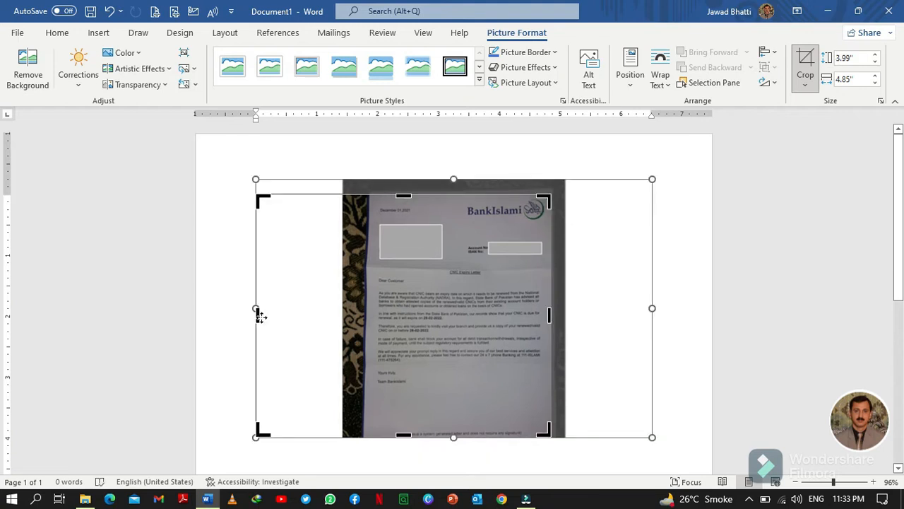
pyautogui.moveTo(257, 316); pyautogui.dragTo(370, 321)
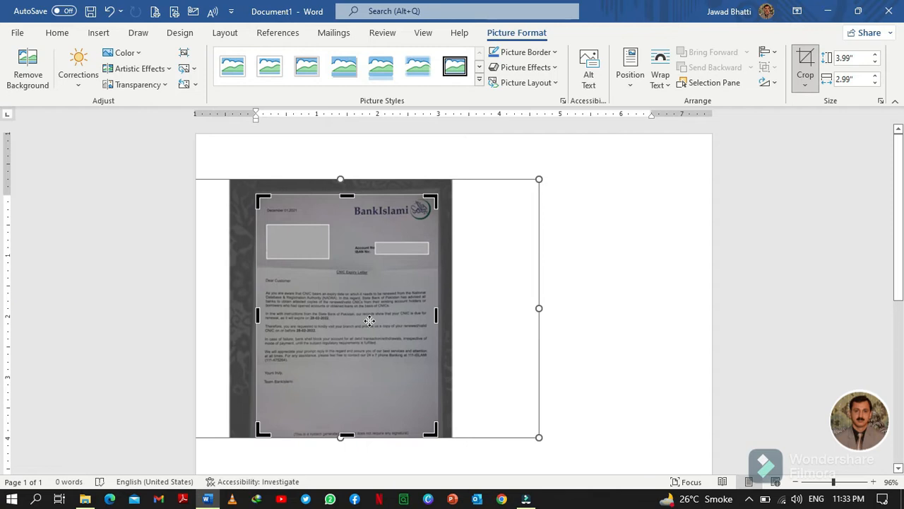
pyautogui.click(804, 64)
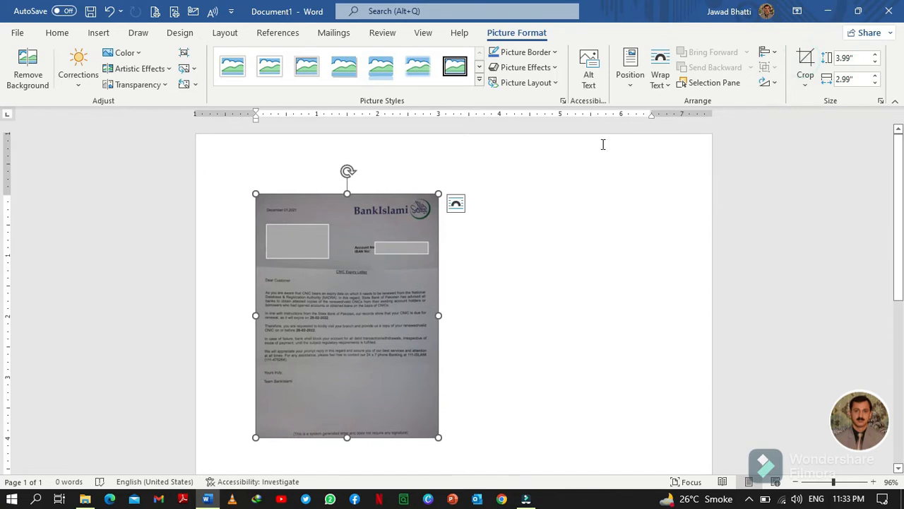
# Set the letter picture's text wrapping to In Front of Text.
pyautogui.click(668, 84)
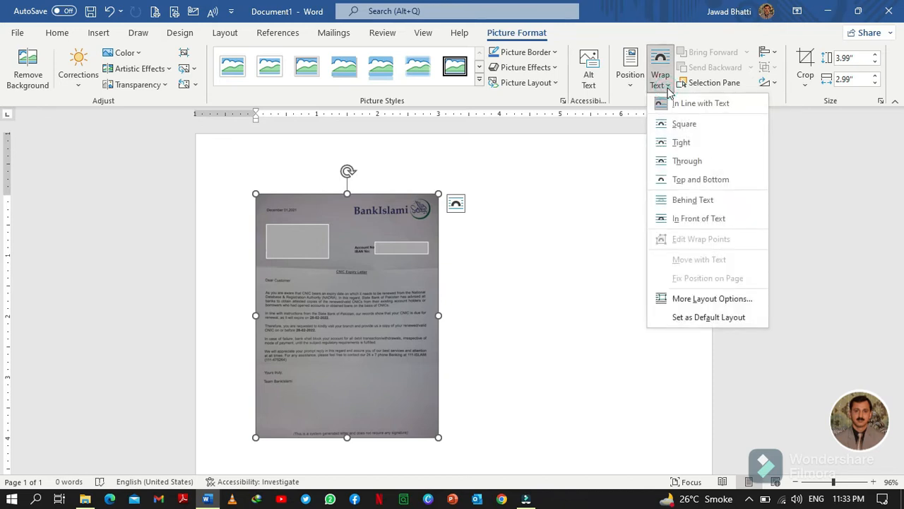
pyautogui.click(680, 219)
pyautogui.click(330, 313)
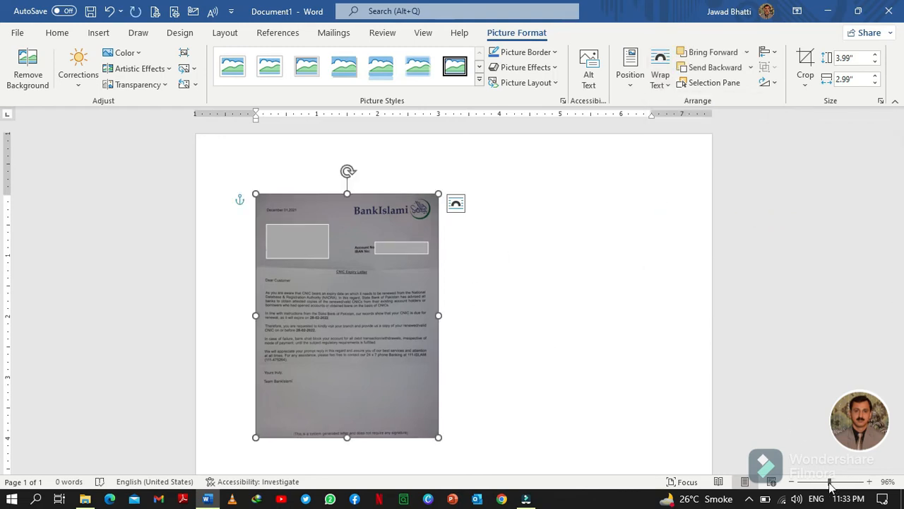
# Enlarge the letter picture from its lower-right corner to about 9.21" high by 6.91" wide so it fills the page.
pyautogui.moveTo(831, 484); pyautogui.dragTo(828, 485)
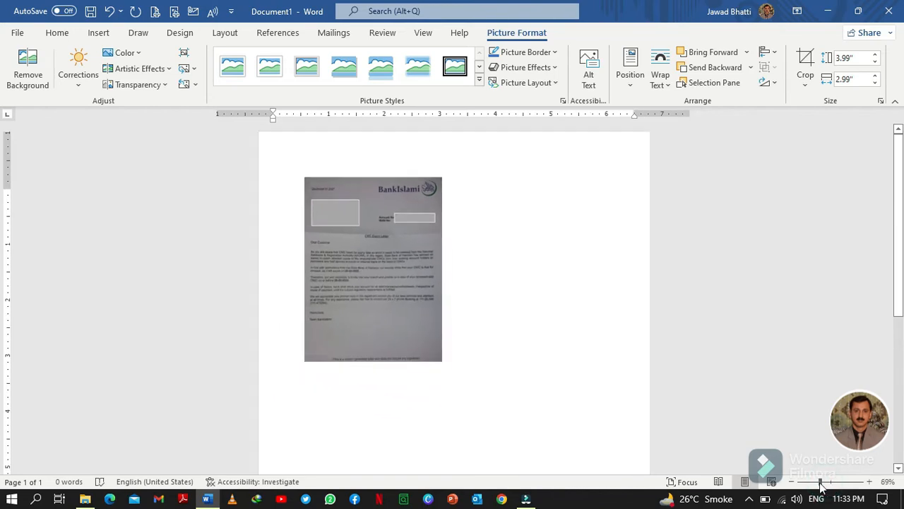
pyautogui.click(374, 318)
pyautogui.moveTo(446, 351); pyautogui.dragTo(614, 468)
pyautogui.scroll(-1, 614, 468)
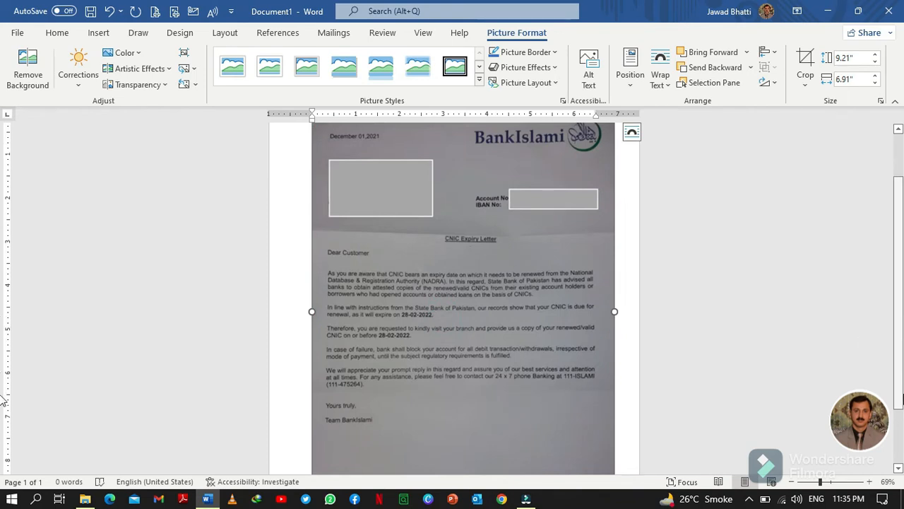
pyautogui.scroll(-2, 2, 395)
pyautogui.scroll(4, 893, 314)
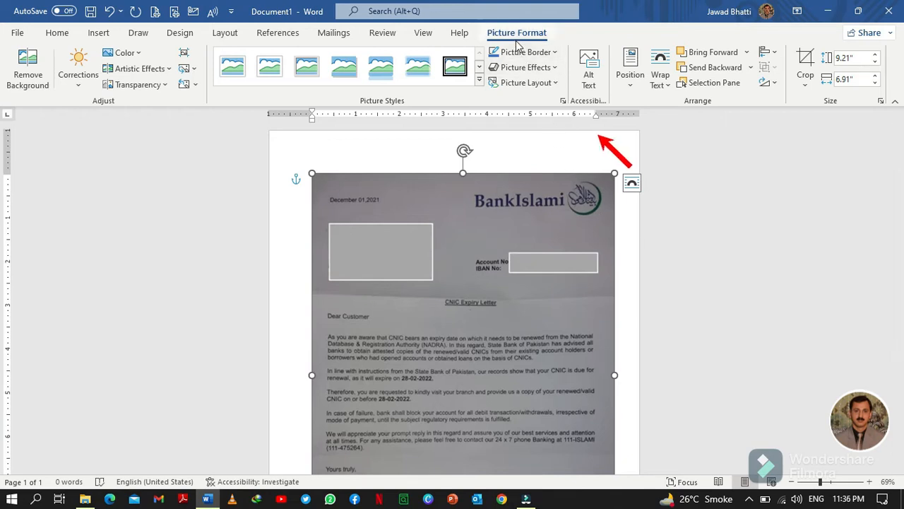
# Open the picture corrections for the letter picture and set its sharpness to 50%.
pyautogui.click(563, 103)
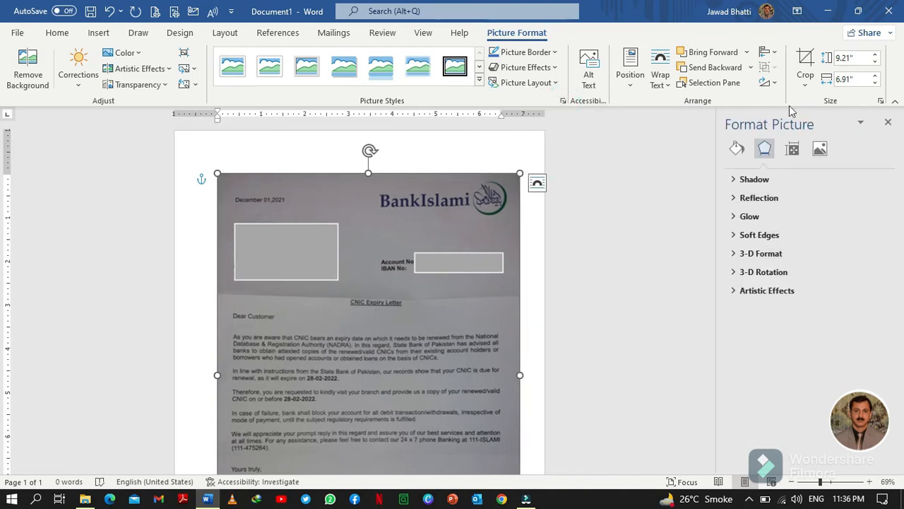
pyautogui.click(822, 152)
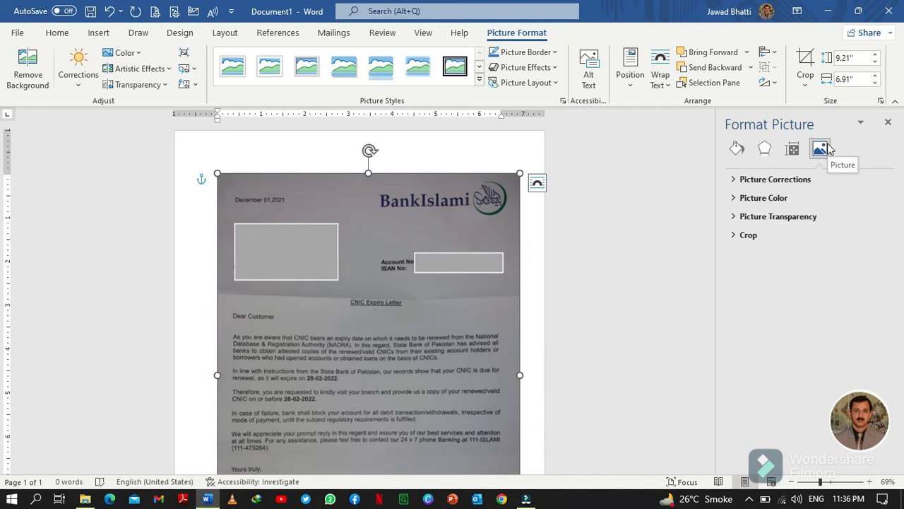
pyautogui.click(774, 180)
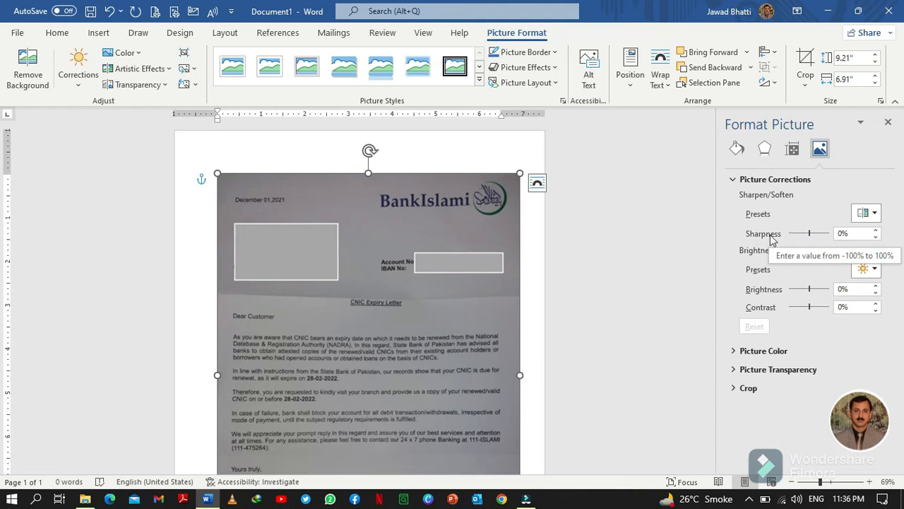
pyautogui.click(845, 234)
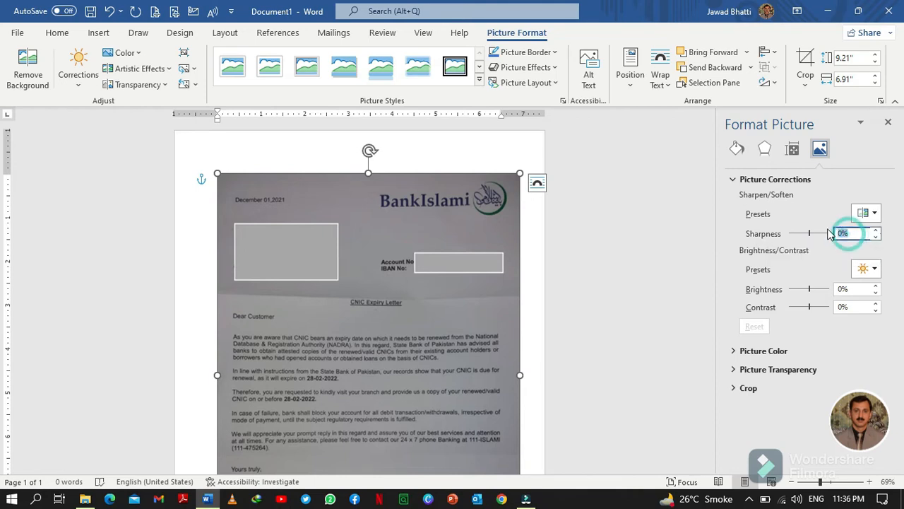
pyautogui.write('50')
pyautogui.press('Return')
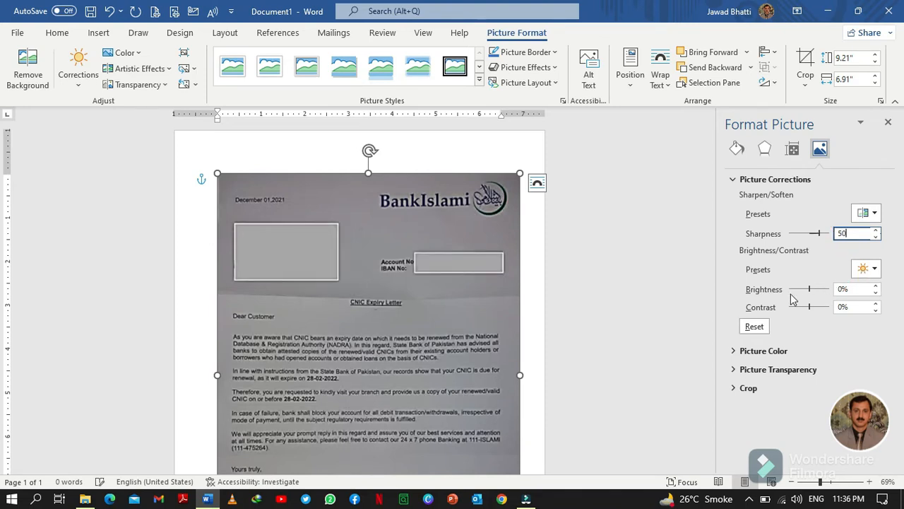
# Set the letter picture's brightness to 75% and contrast to 25%, then close the formatting options and deselect the picture.
pyautogui.click(843, 289)
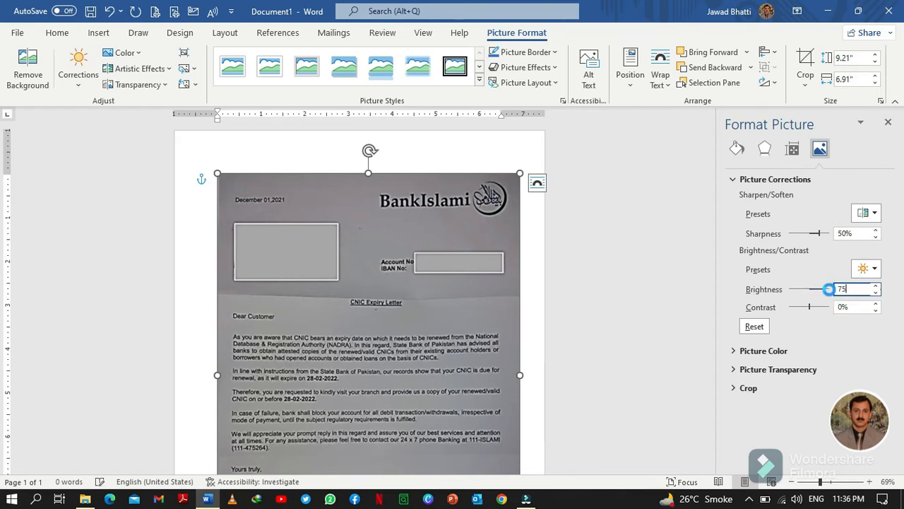
pyautogui.click(848, 306)
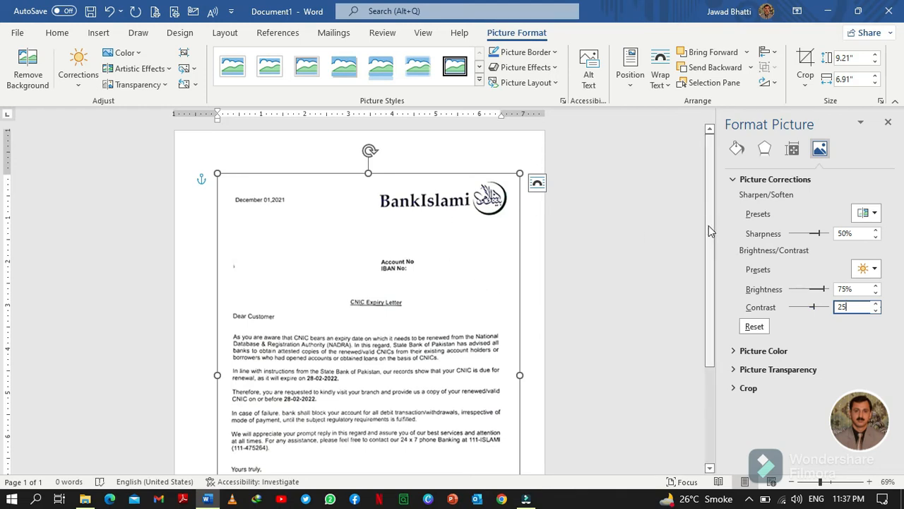
pyautogui.moveTo(708, 226)
pyautogui.mouseDown()
pyautogui.moveTo(716, 276)
pyautogui.moveTo(712, 233)
pyautogui.mouseUp()
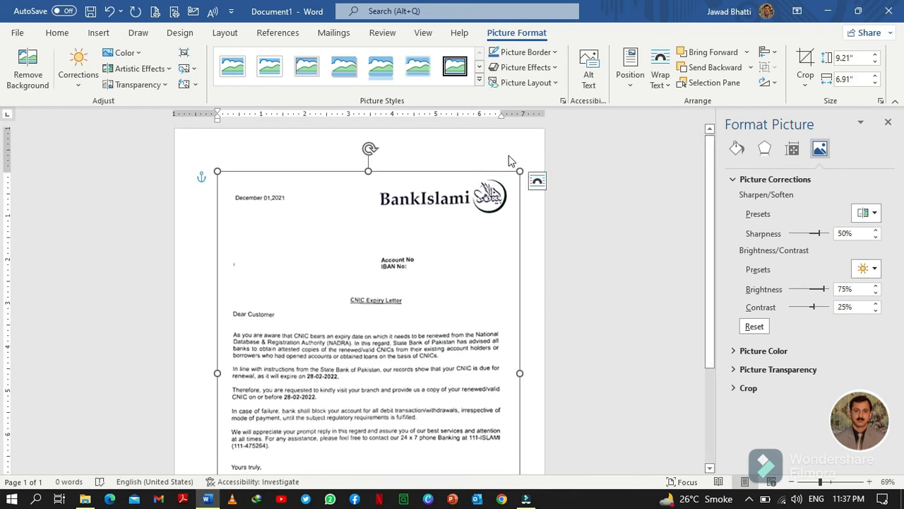
pyautogui.click(889, 125)
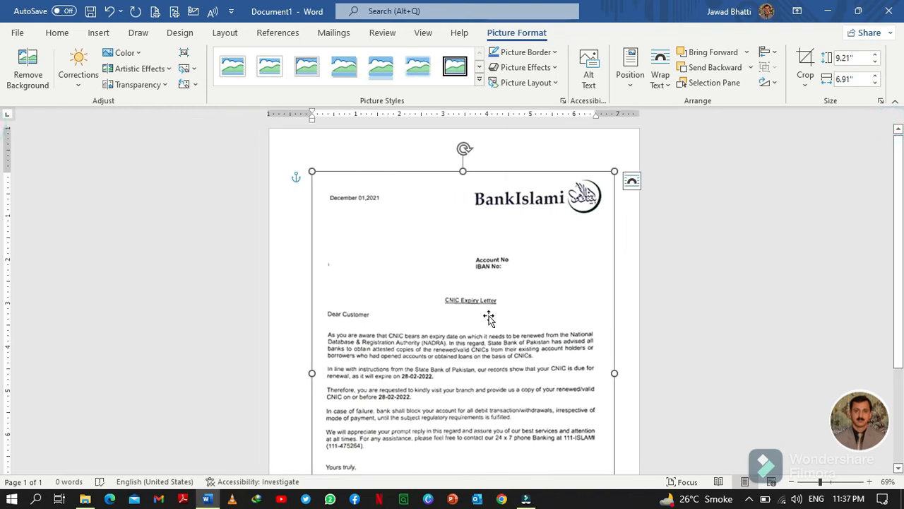
pyautogui.click(287, 235)
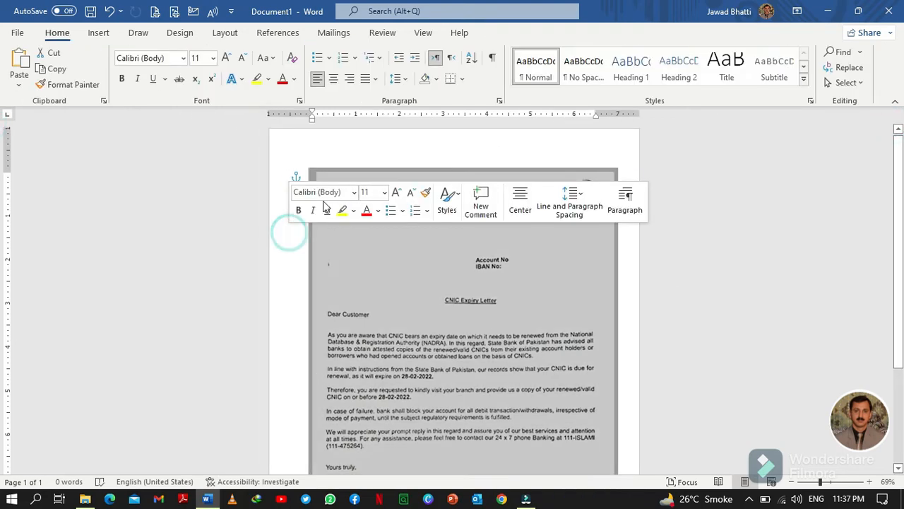
pyautogui.click(369, 161)
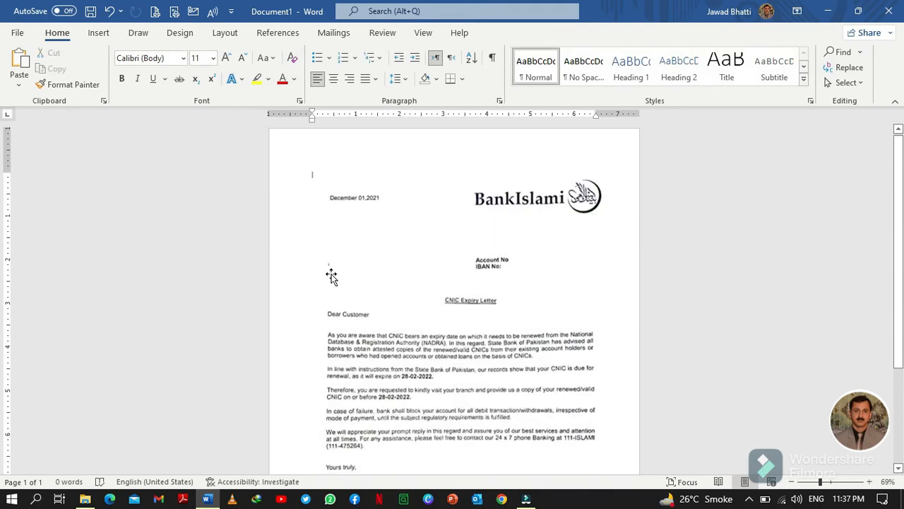
# Draw a rectangle about 0.77" high by 0.76" wide over the stray mark above "Dear Customer".
pyautogui.click(99, 35)
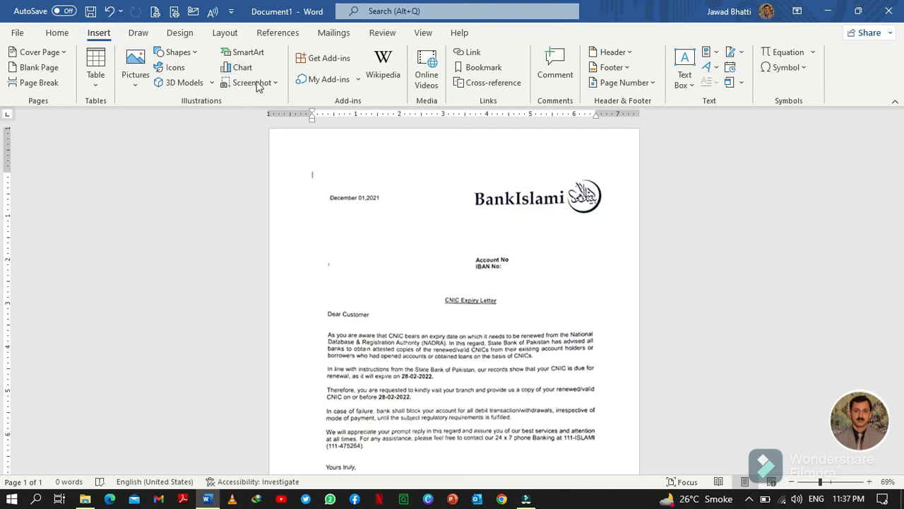
pyautogui.click(191, 55)
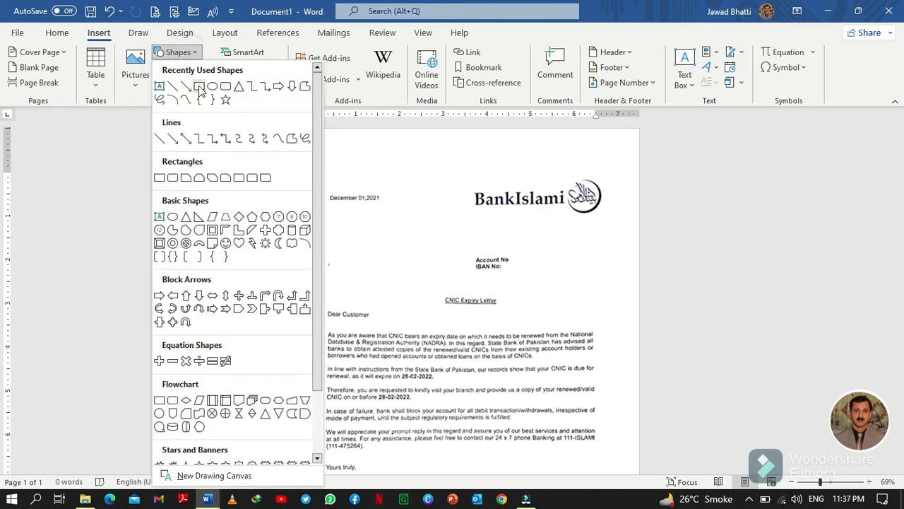
pyautogui.click(199, 87)
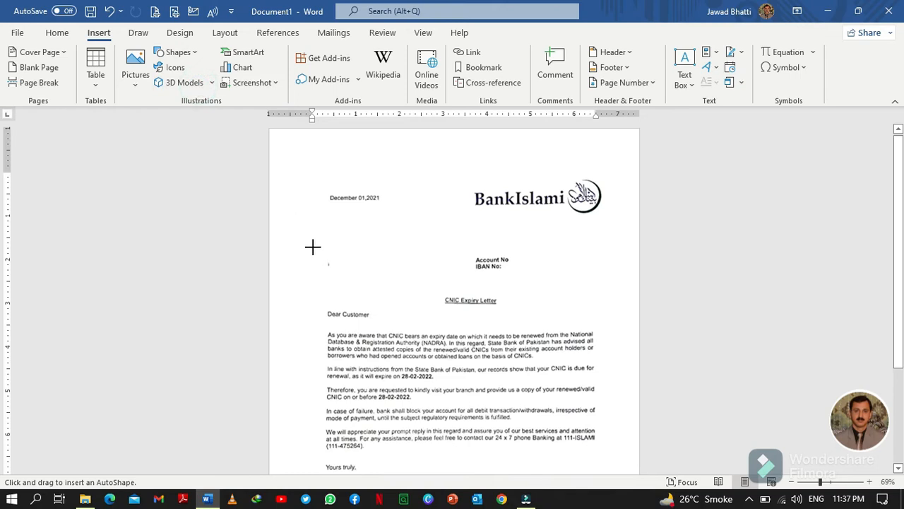
pyautogui.moveTo(313, 246); pyautogui.dragTo(346, 281)
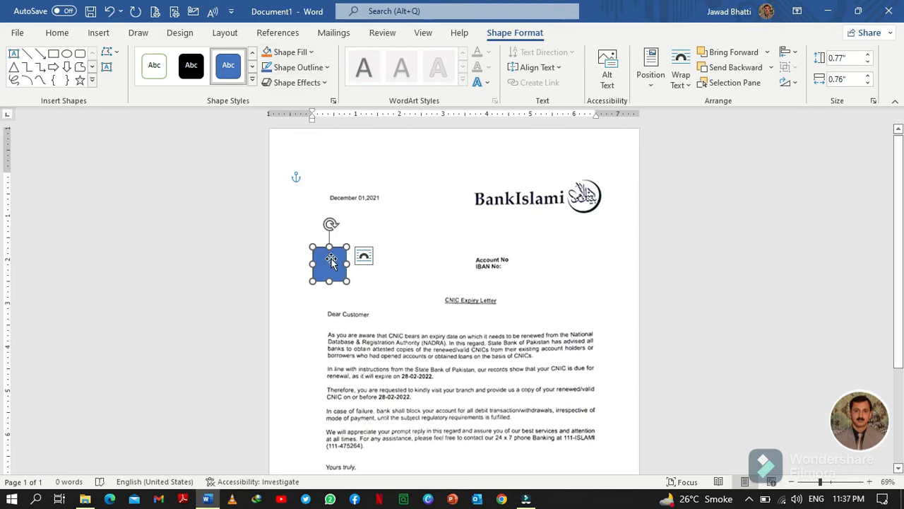
# Give the rectangle above "Dear Customer" a white fill and white outline, then deselect it and check the page.
pyautogui.click(291, 52)
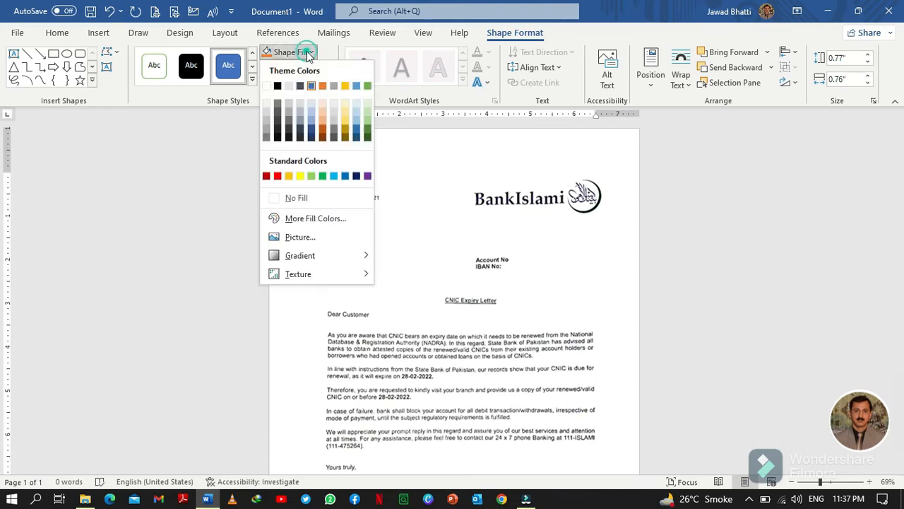
pyautogui.click(268, 86)
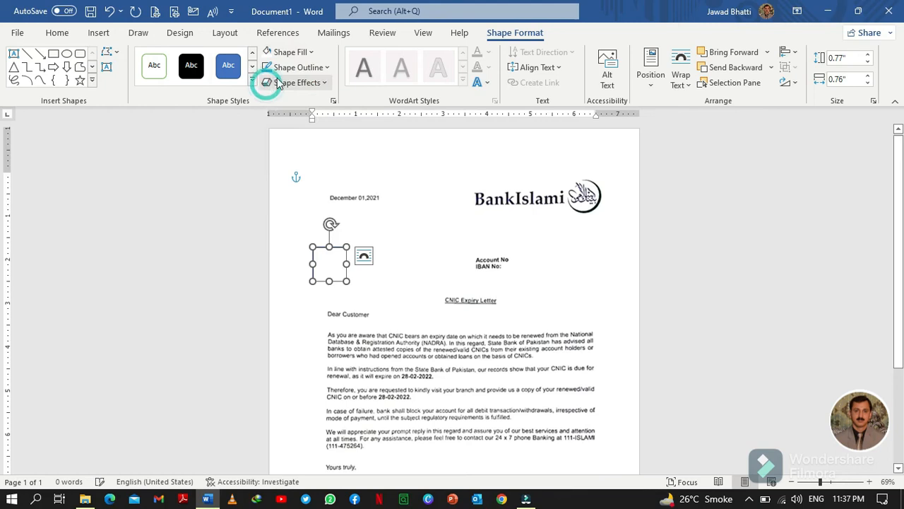
pyautogui.click(305, 70)
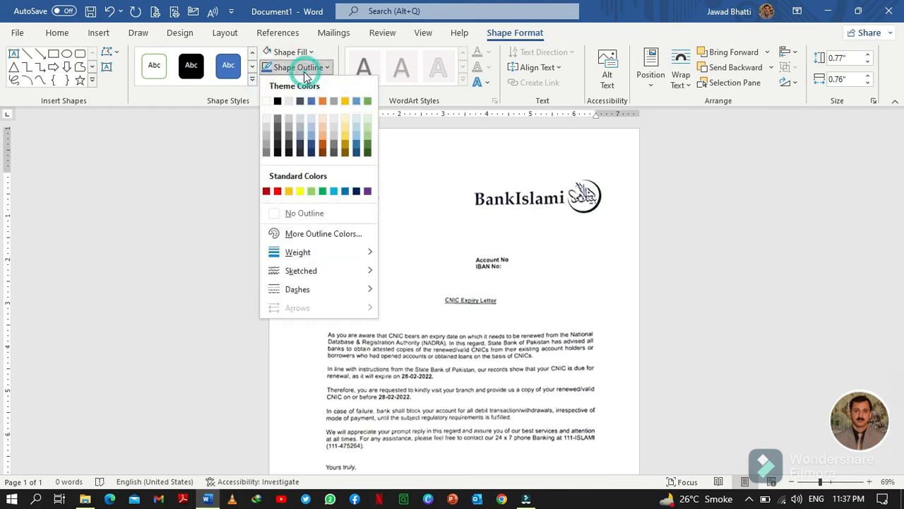
pyautogui.click(266, 102)
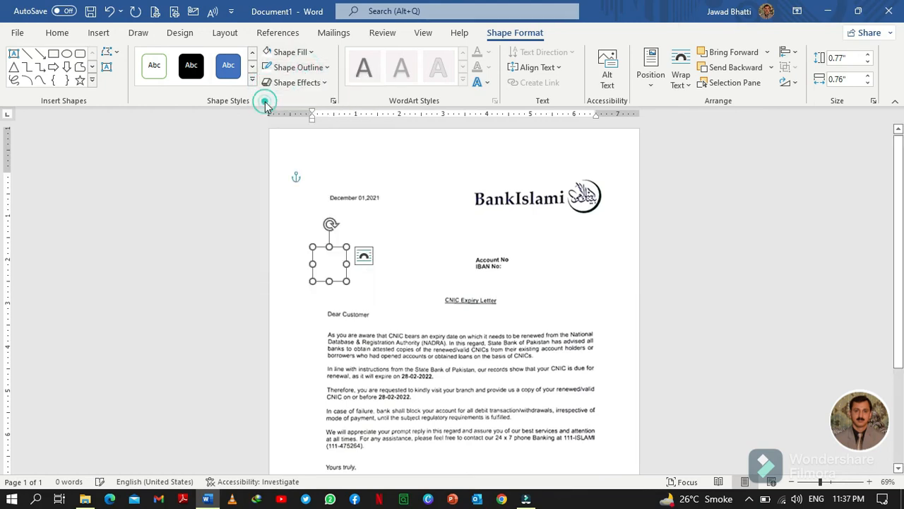
pyautogui.click(443, 196)
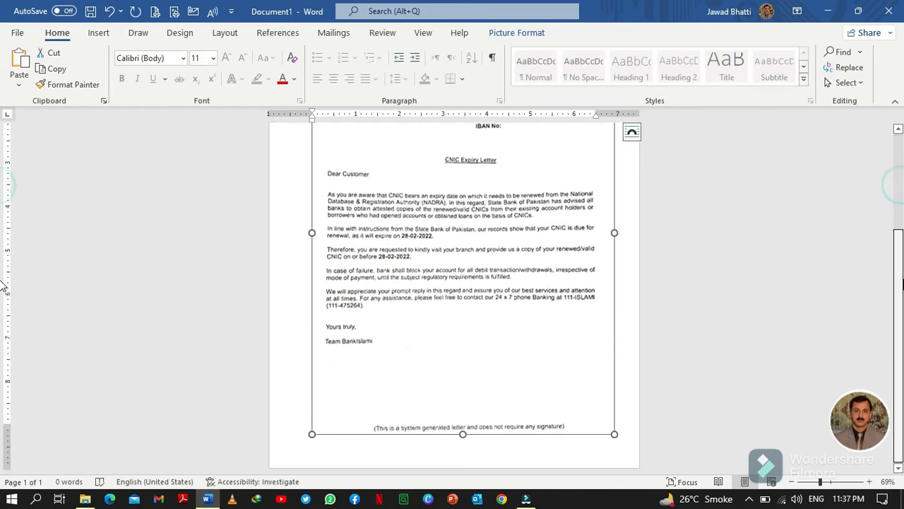
pyautogui.scroll(4, 897, 180)
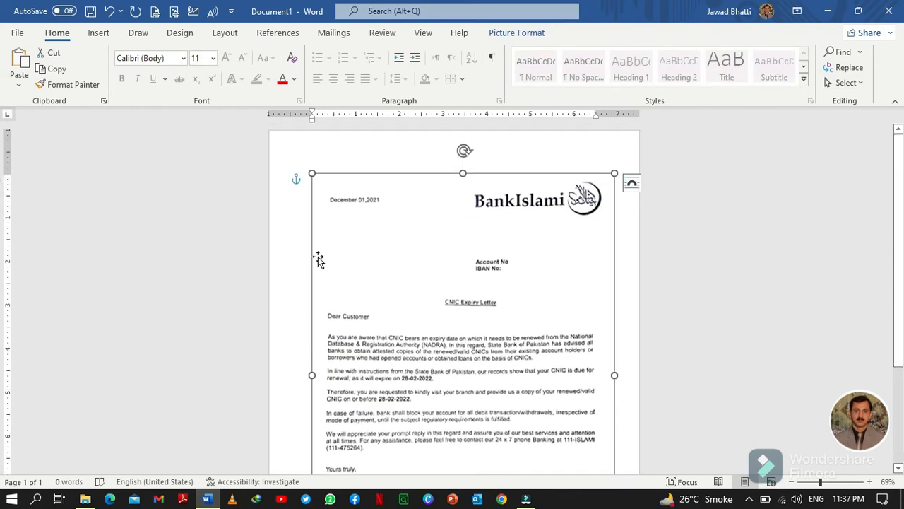
# Save the letter to the Desktop as a PDF named Doc1, then close the document without saving its changes.
pyautogui.click(18, 34)
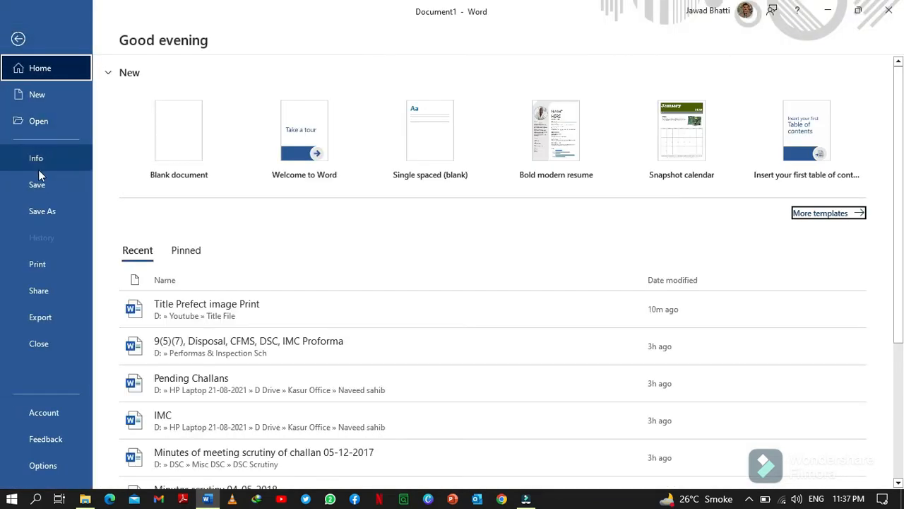
pyautogui.click(39, 217)
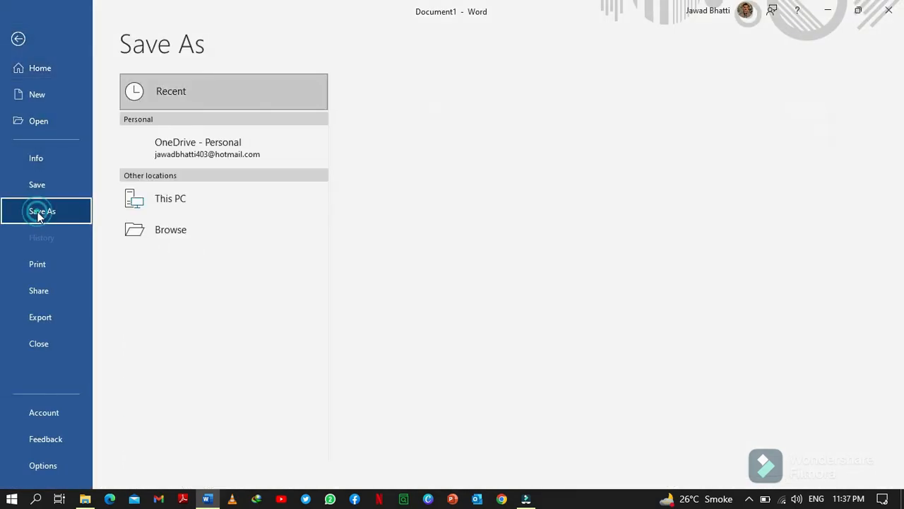
pyautogui.click(163, 262)
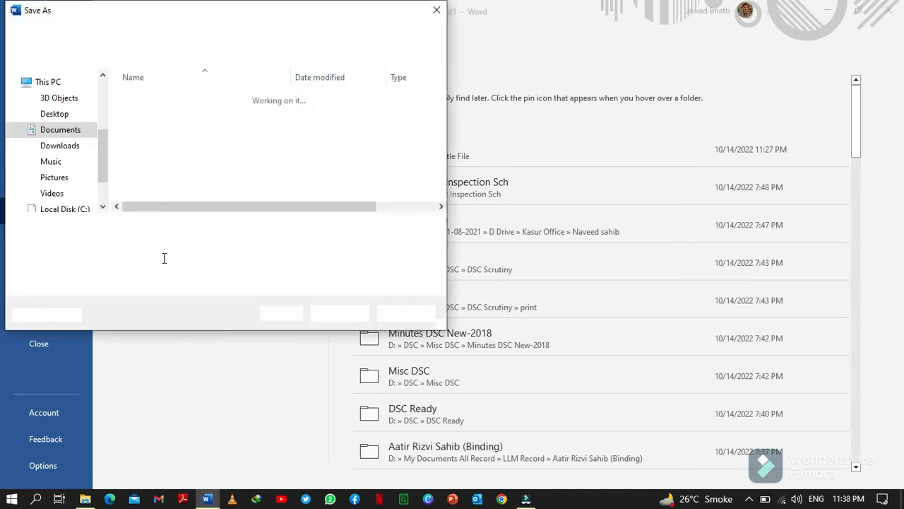
pyautogui.click(62, 119)
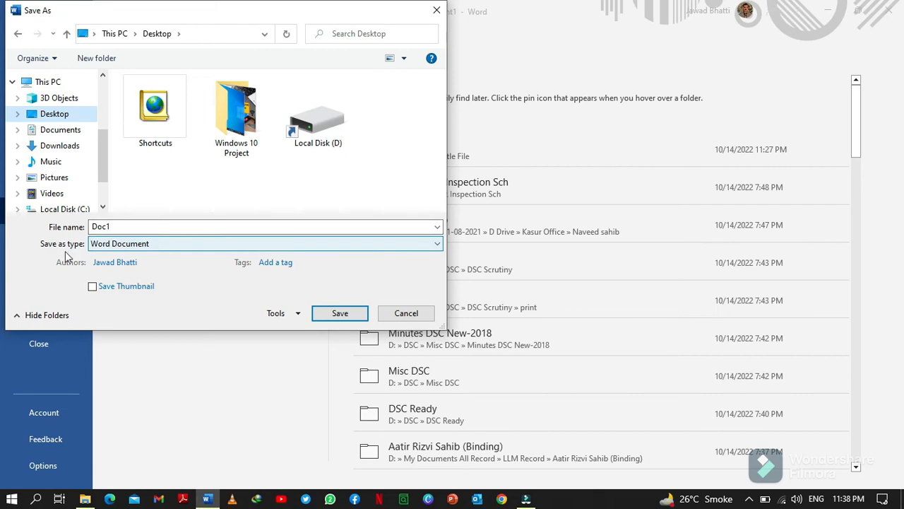
pyautogui.click(207, 244)
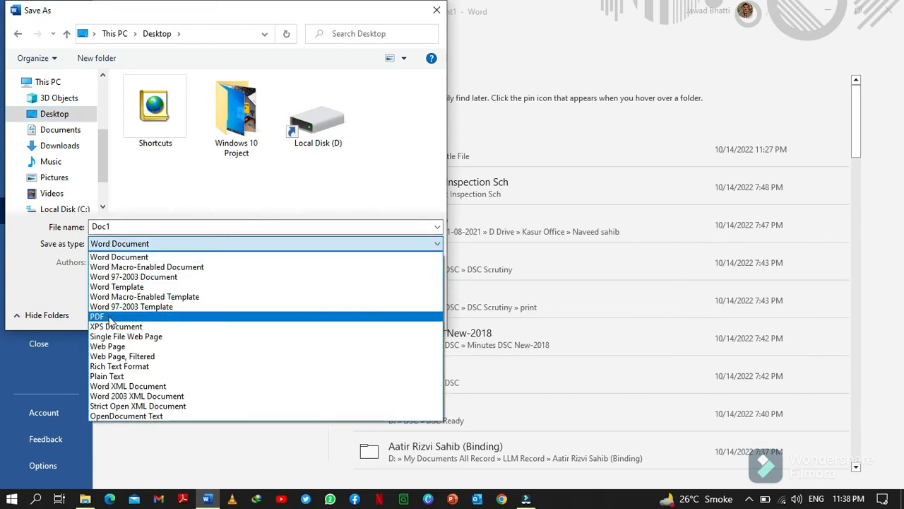
pyautogui.click(111, 320)
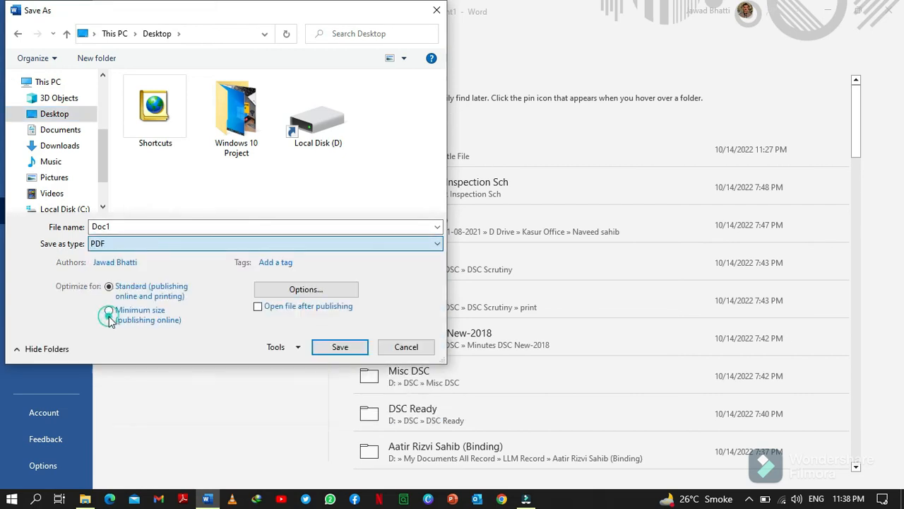
pyautogui.click(325, 347)
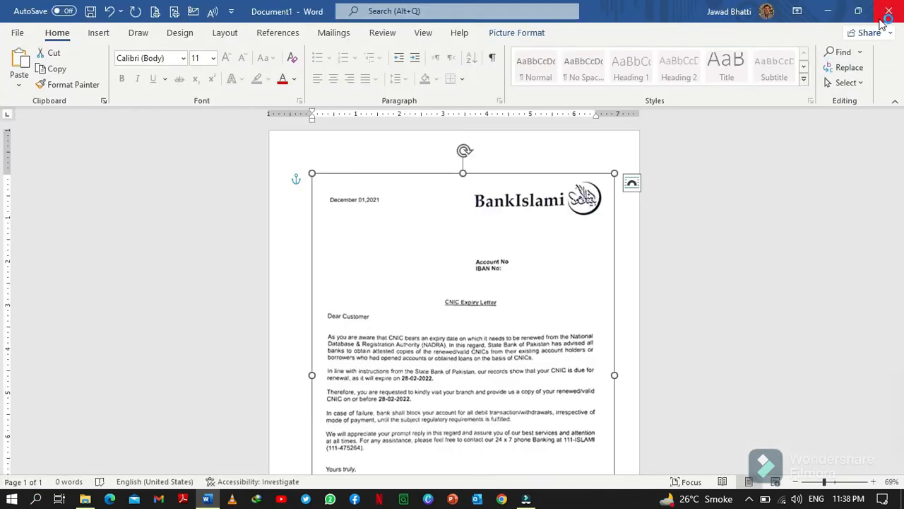
pyautogui.click(890, 15)
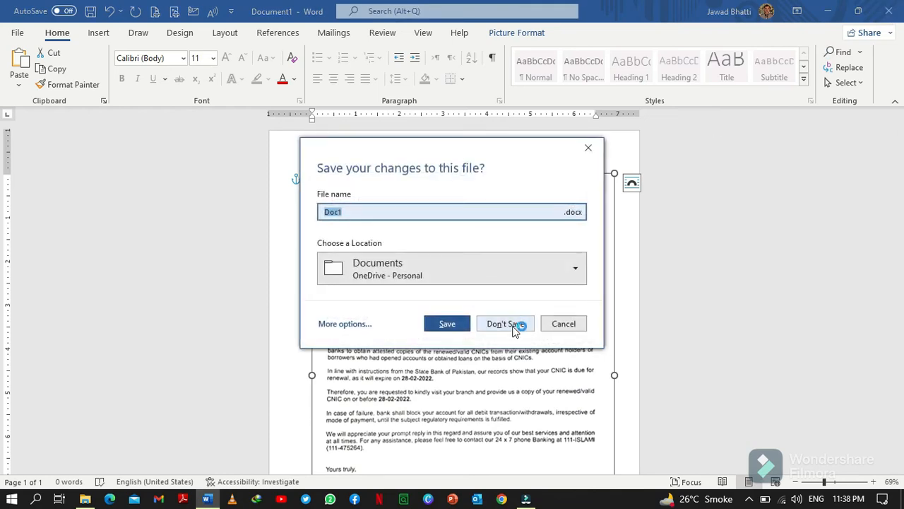
pyautogui.click(513, 327)
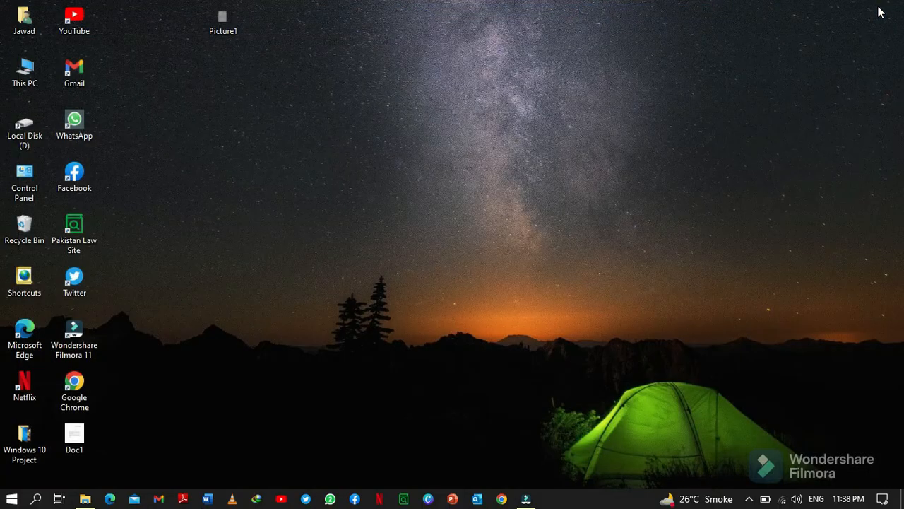
# Open the original photo Picture1 from the desktop to view the unedited letter, then close it.
pyautogui.click(414, 196)
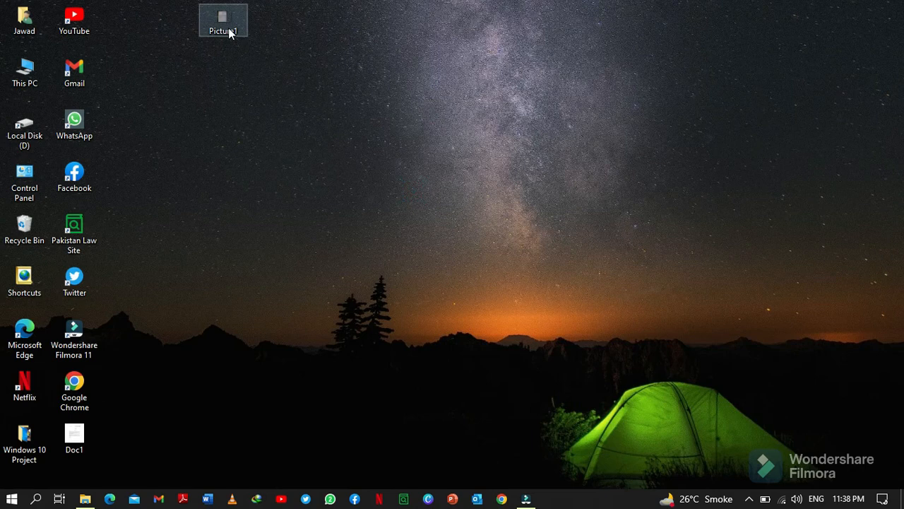
pyautogui.doubleClick(229, 29)
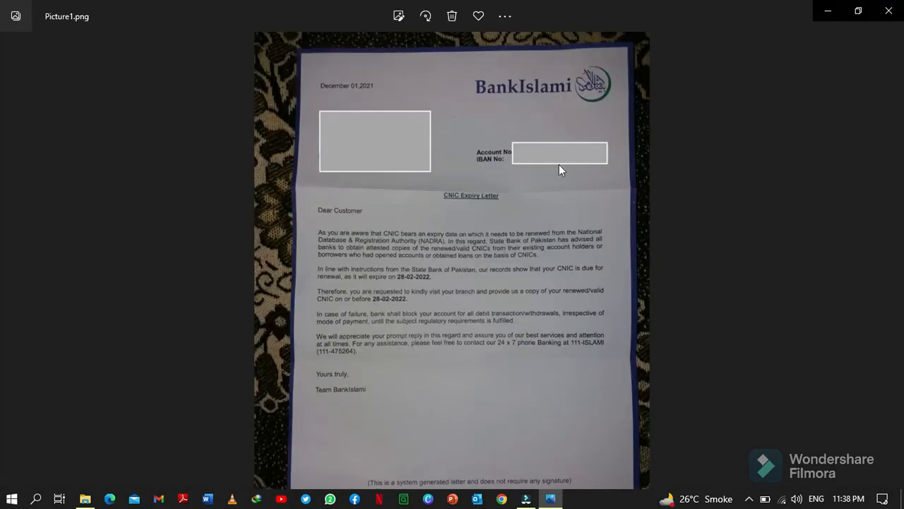
pyautogui.click(887, 11)
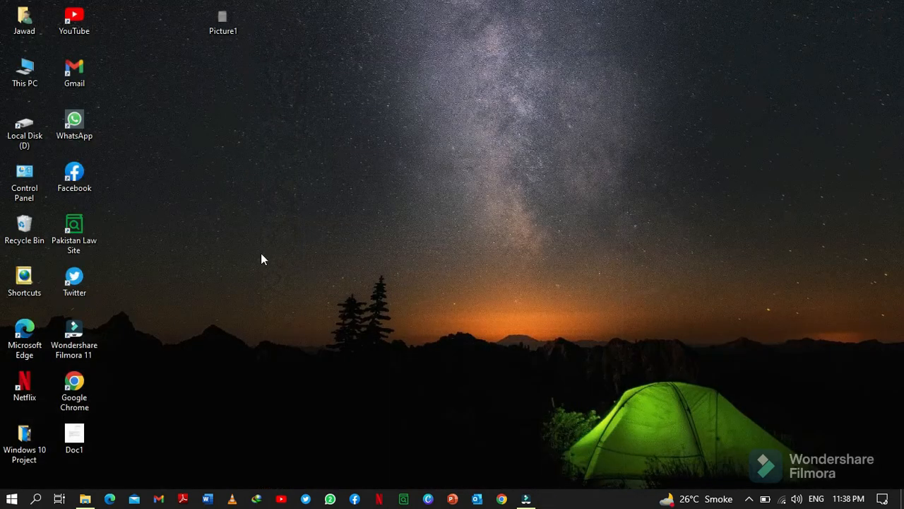
# Open the Doc1 PDF from the desktop in Adobe Reader and examine the cleaned letter at 50% and 100% zoom.
pyautogui.doubleClick(76, 449)
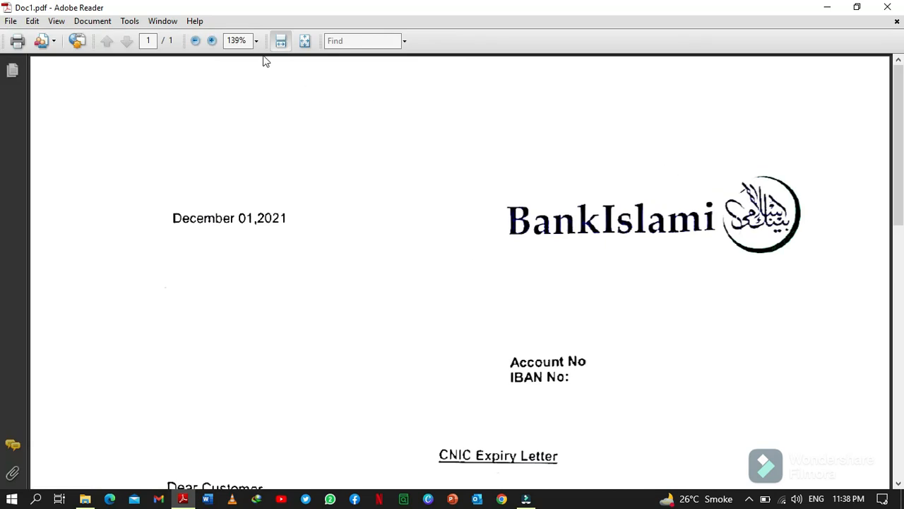
pyautogui.click(255, 41)
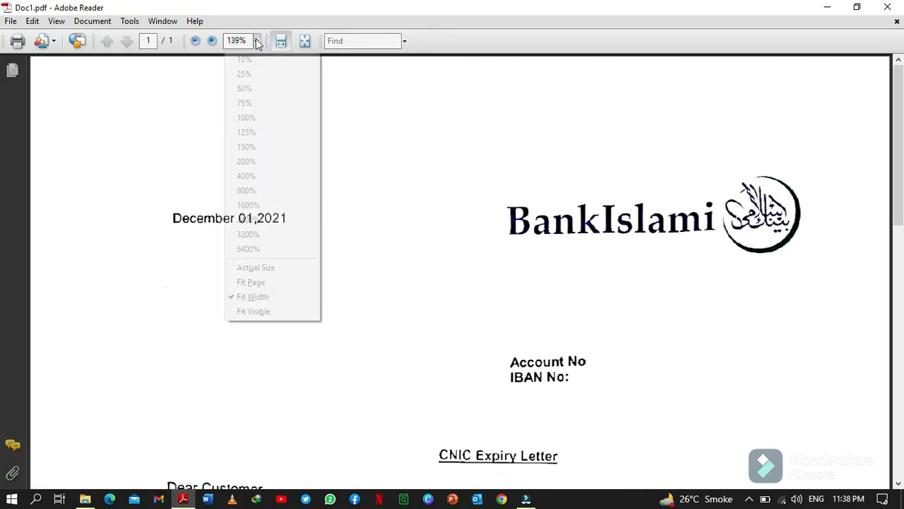
pyautogui.click(249, 91)
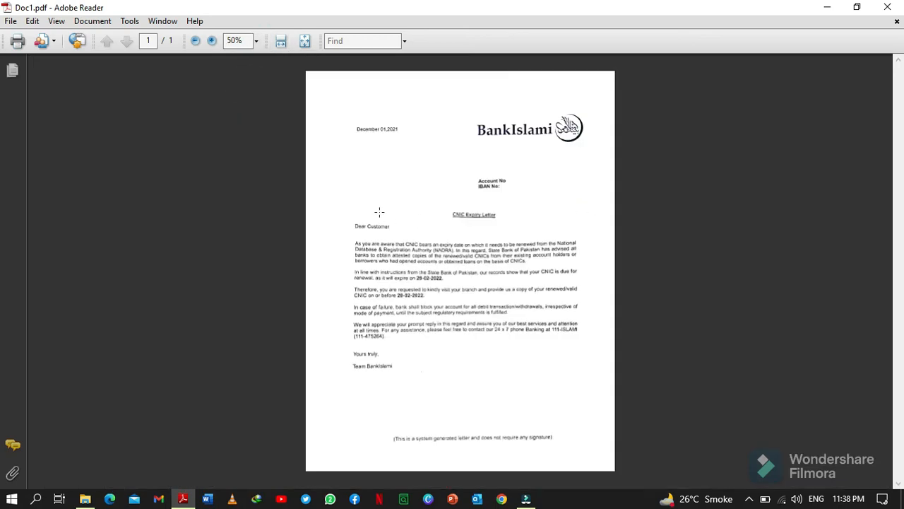
pyautogui.keyDown('ctrl'); pyautogui.scroll(1, 476, 267); pyautogui.keyUp('ctrl')
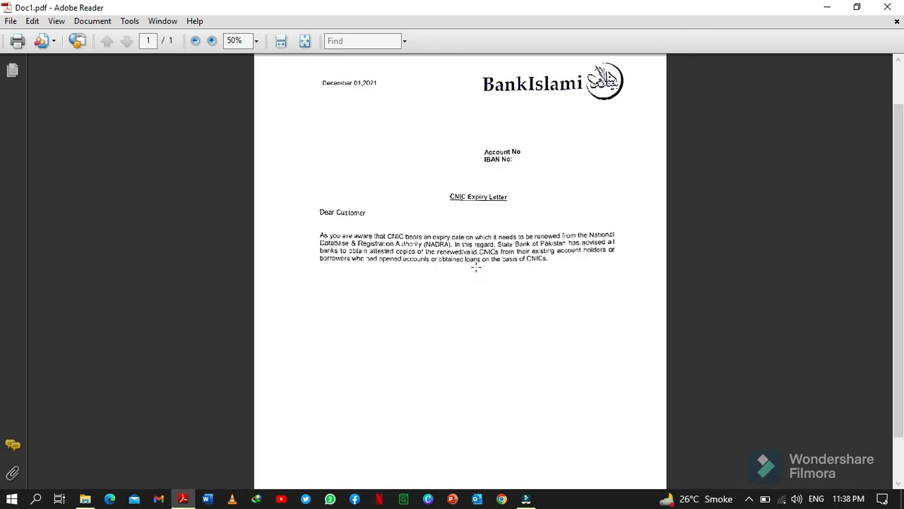
pyautogui.keyDown('ctrl'); pyautogui.scroll(1, 477, 267); pyautogui.keyUp('ctrl')
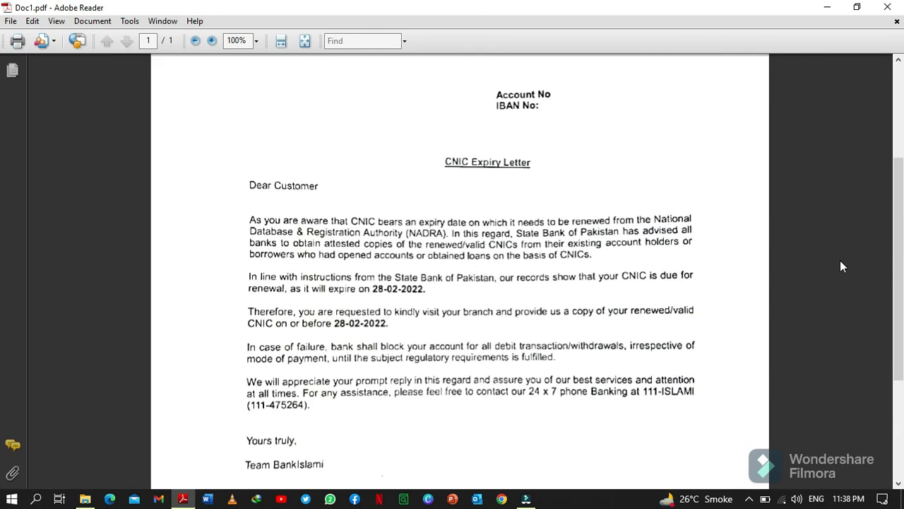
pyautogui.moveTo(900, 262); pyautogui.dragTo(901, 342)
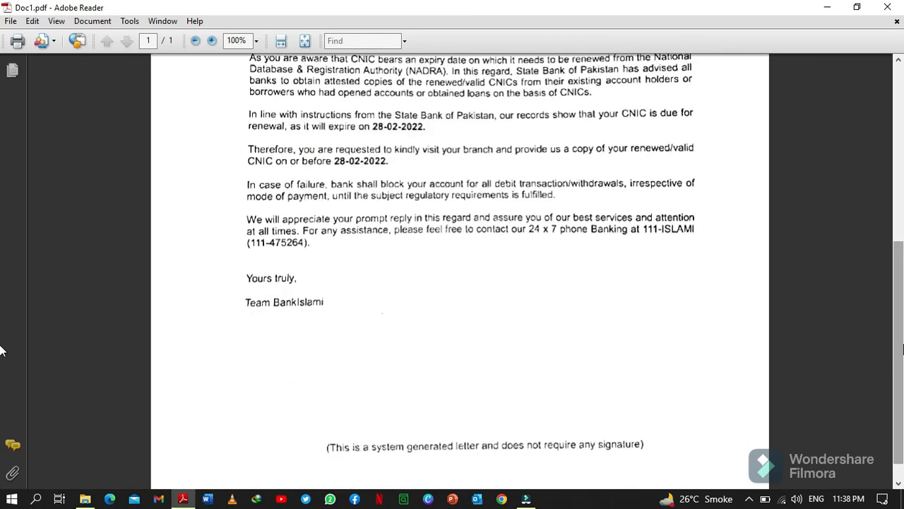
pyautogui.moveTo(894, 344); pyautogui.dragTo(901, 107)
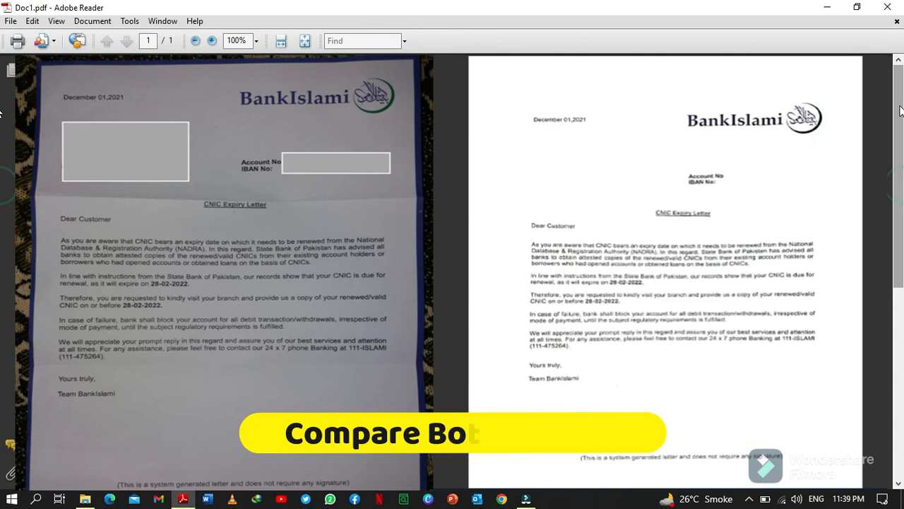